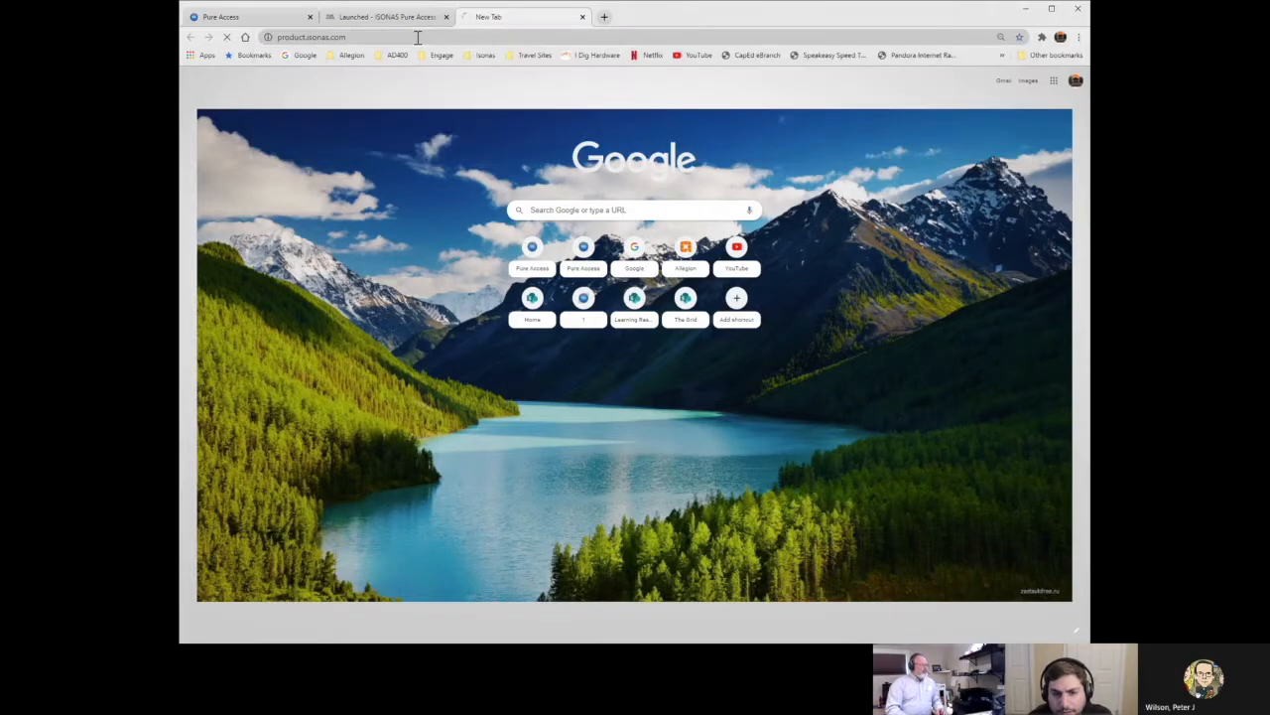
Close the duplicate loading portal tab so the Launched - ISONAS Pure Access board shows.
key("ctrl+w")
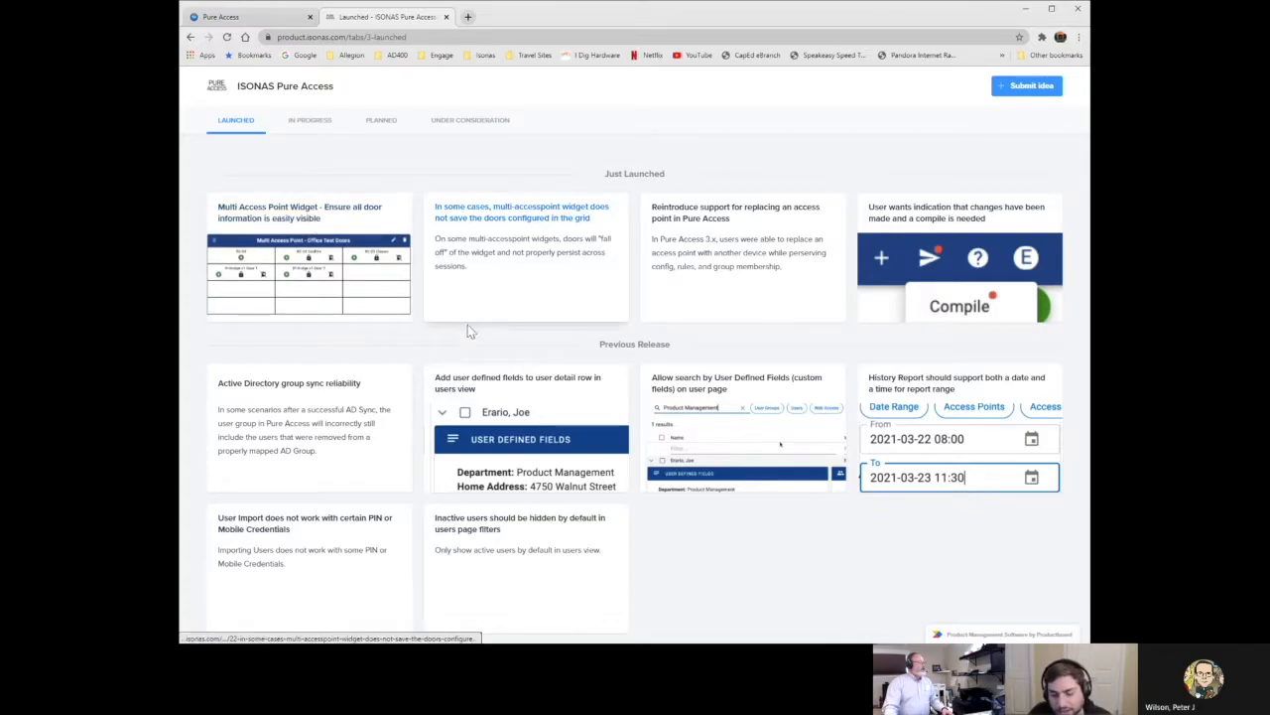
Review the 'Active Directory group sync reliability' idea, then open 'Add user defined fields to user detail row'.
left_click(342, 385)
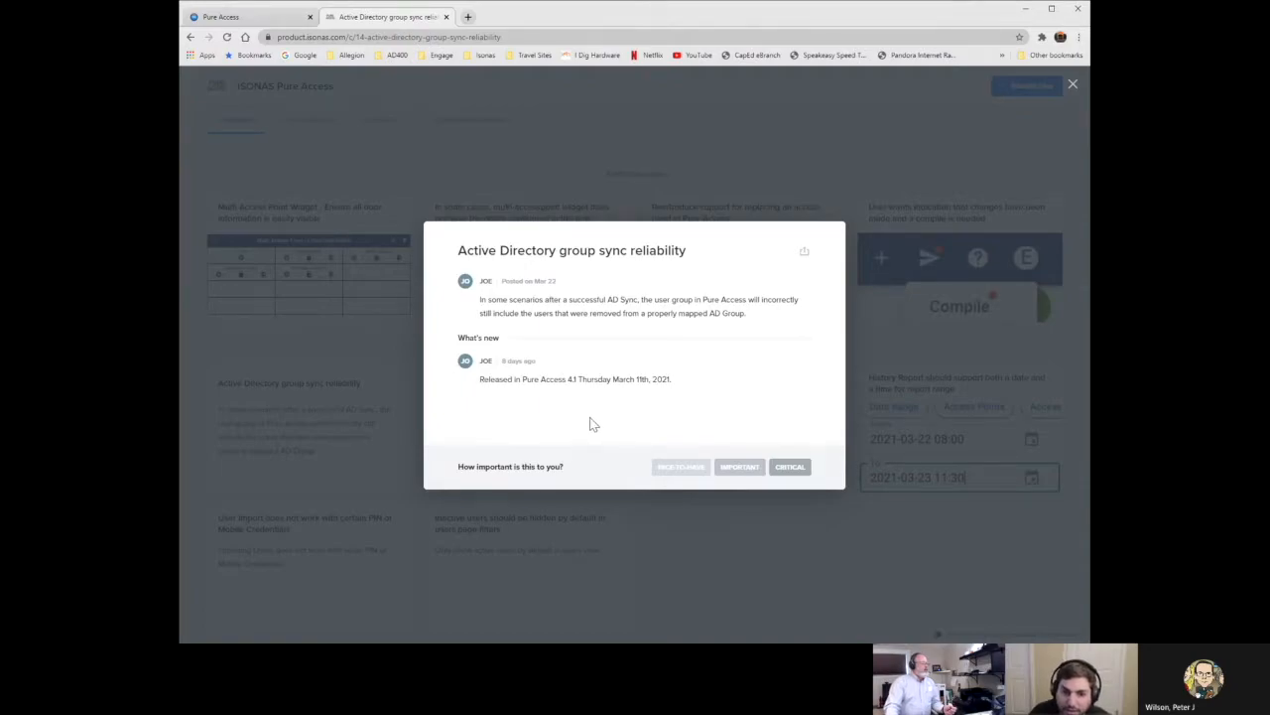
left_click(375, 350)
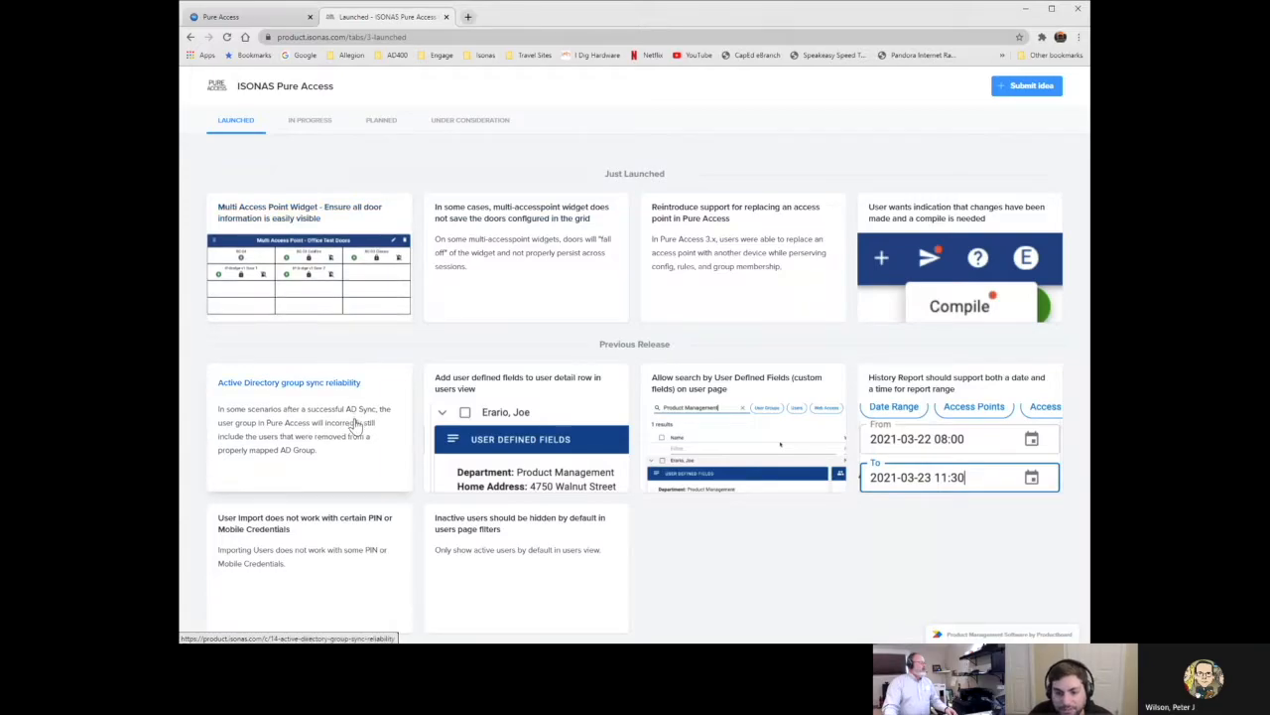
left_click(496, 386)
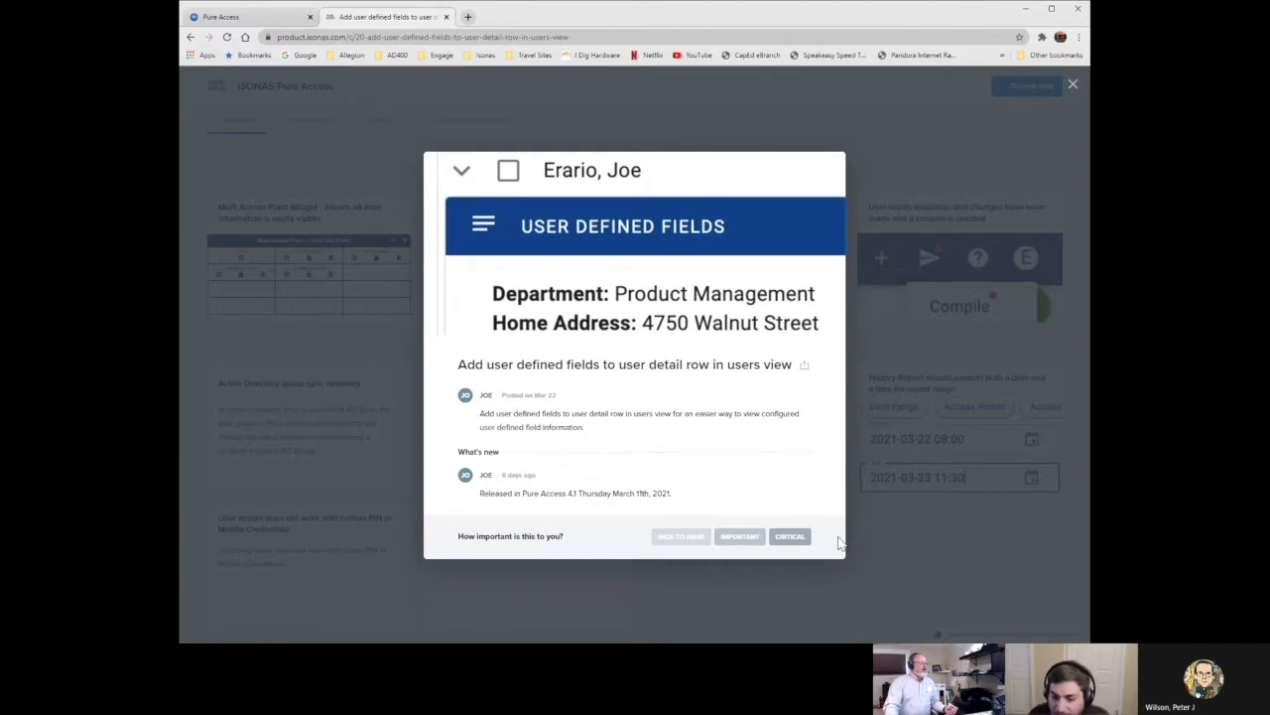
Close the 'Add user defined fields to user detail row' idea details by clicking the backdrop.
left_click(874, 539)
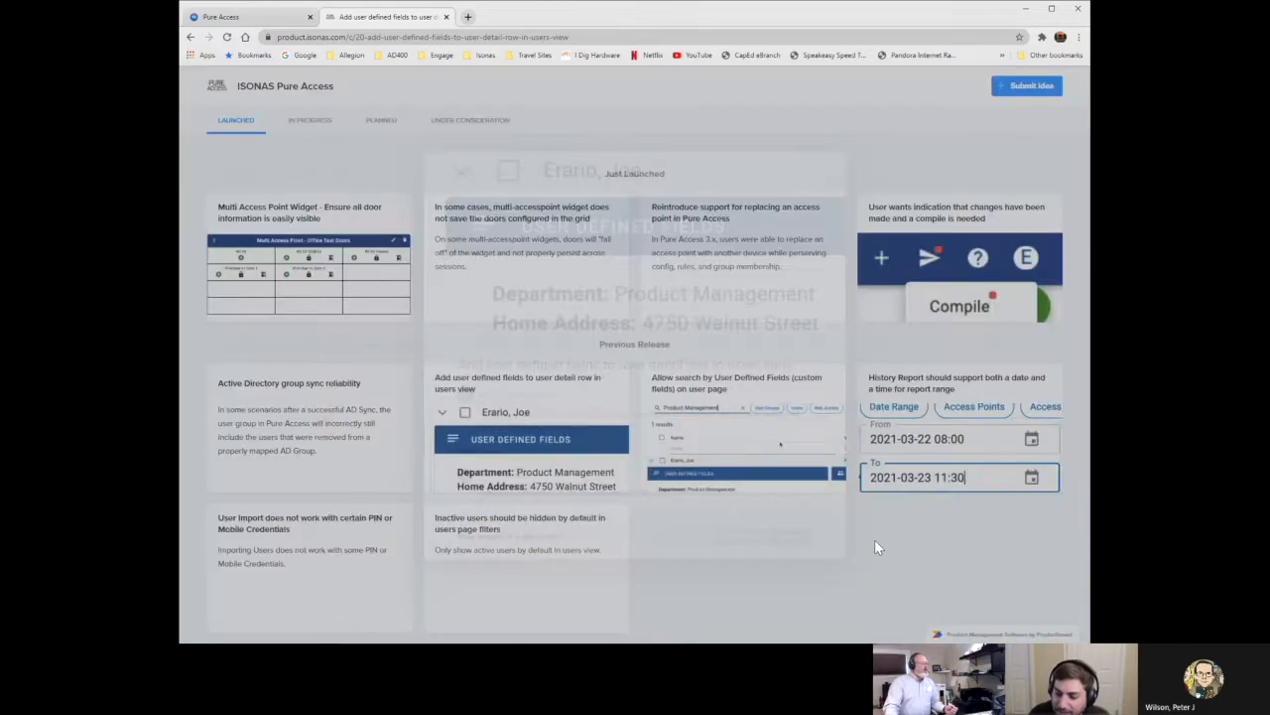
left_click(699, 450)
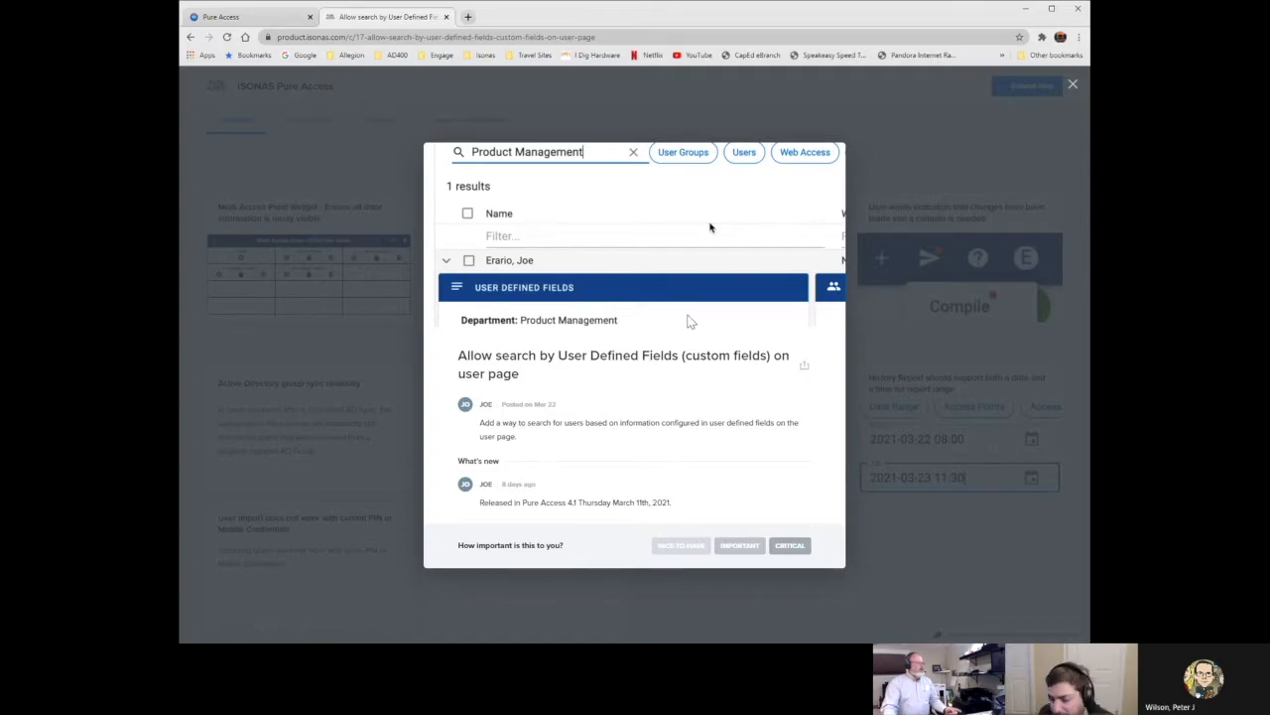
left_click(886, 517)
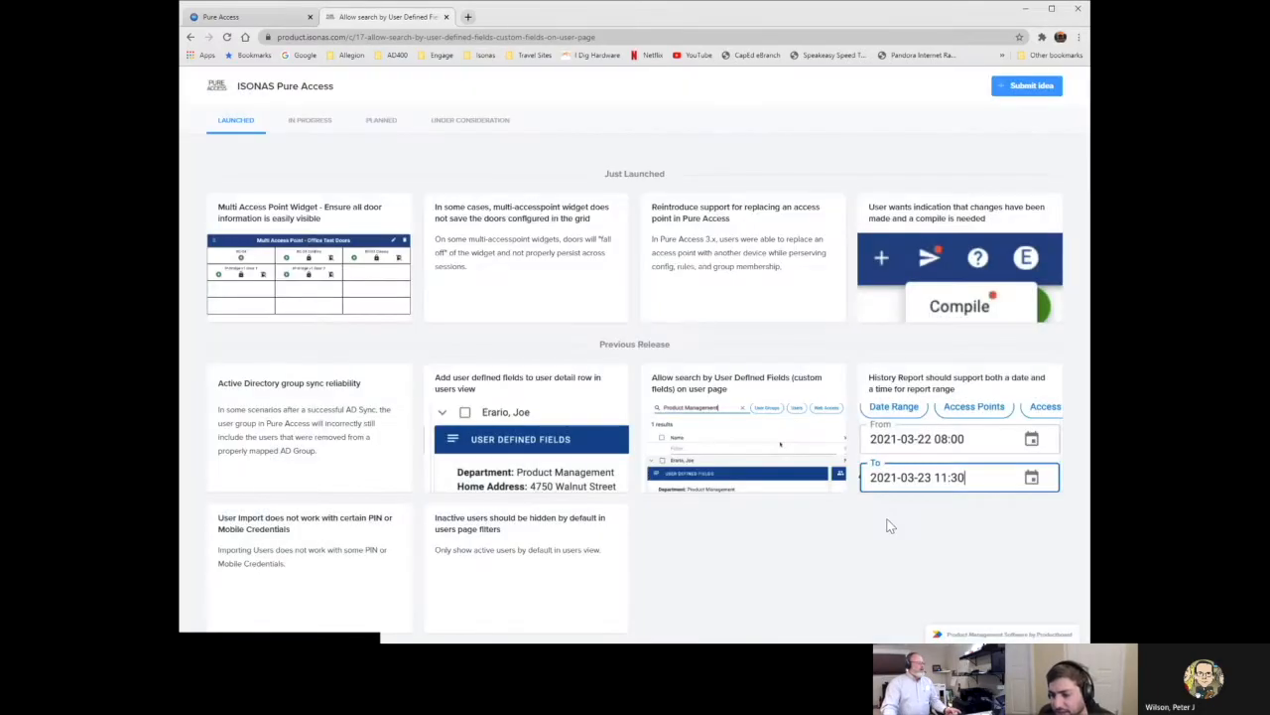
Show the In Progress ideas, listing the two Next Release cards.
left_click(308, 126)
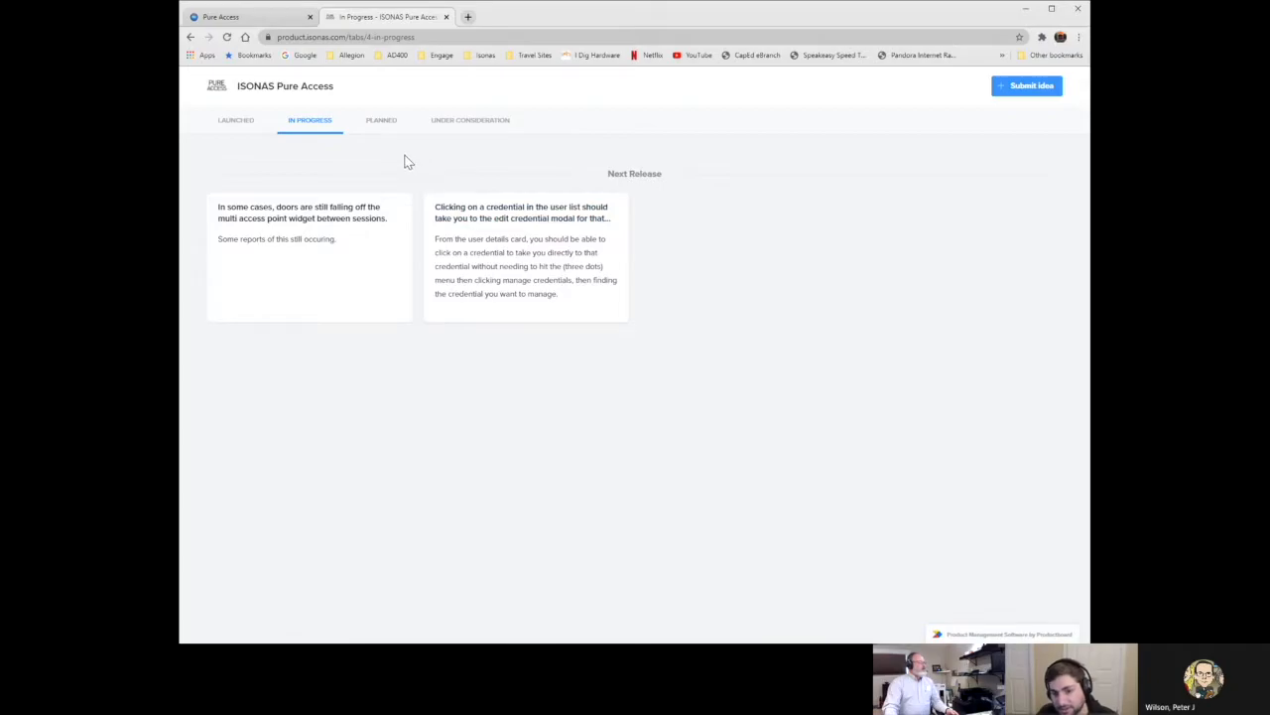
Open the planned idea 'Add user defined fields as a column in the User's data table'.
left_click(384, 123)
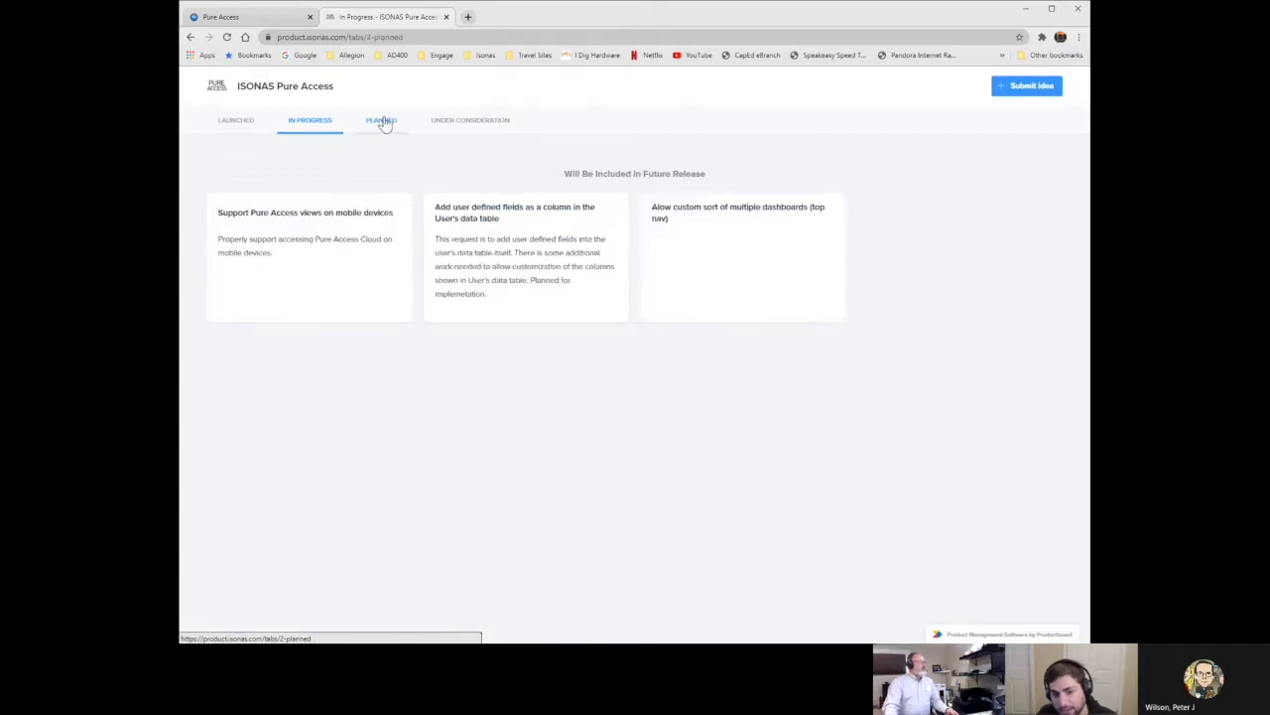
left_click(460, 281)
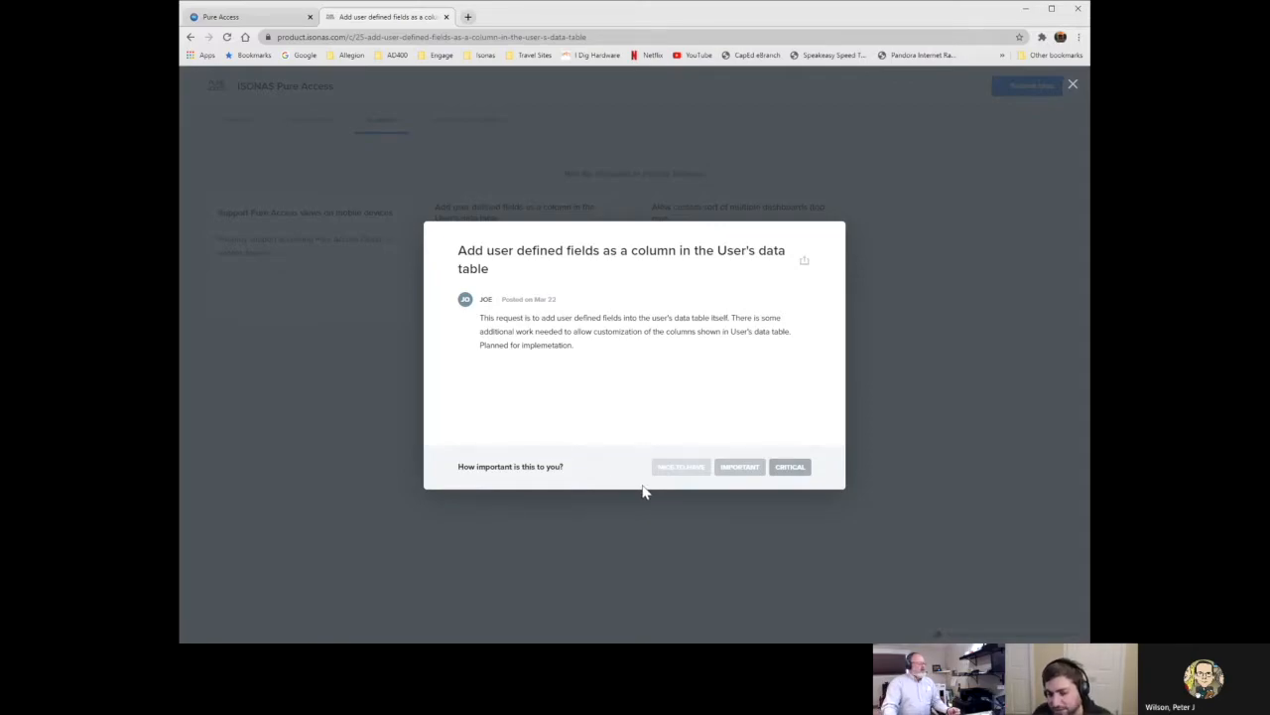
Rate it Important, comment 'I have three tenants that rely on this data', and enter a contact e-mail.
left_click(740, 472)
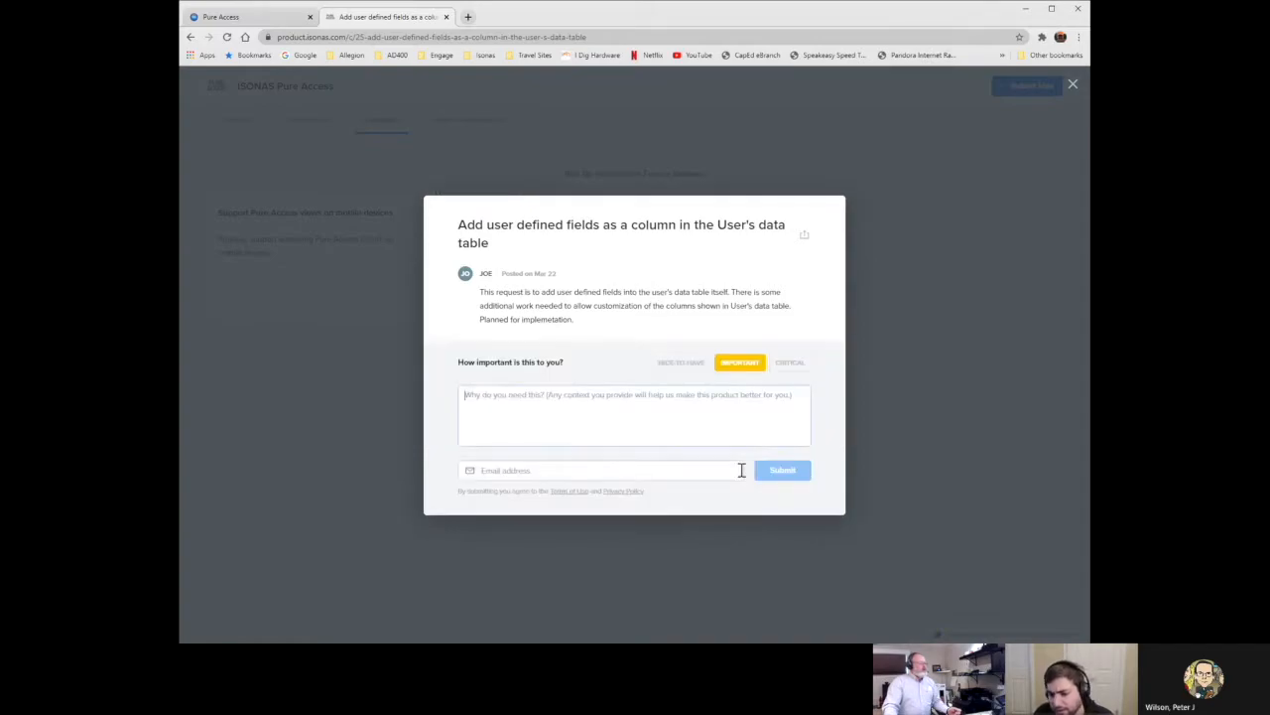
left_click(702, 425)
type("I hgave three ")
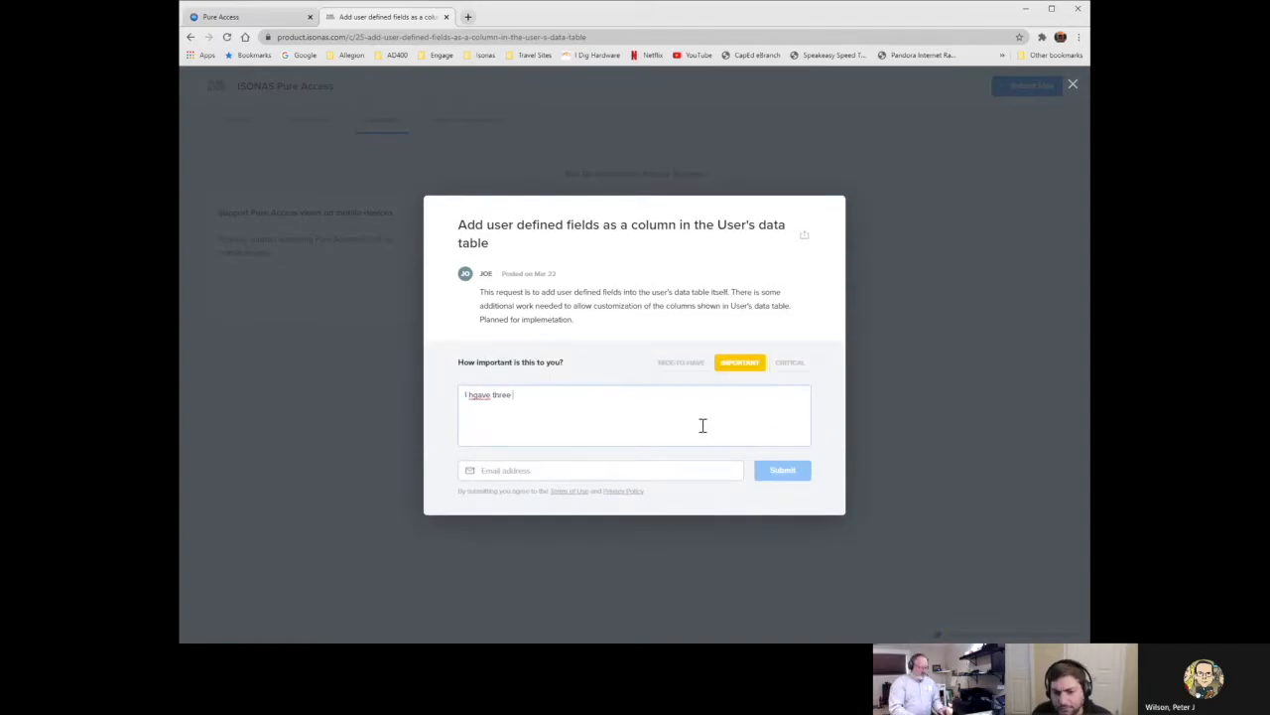
type("tenant")
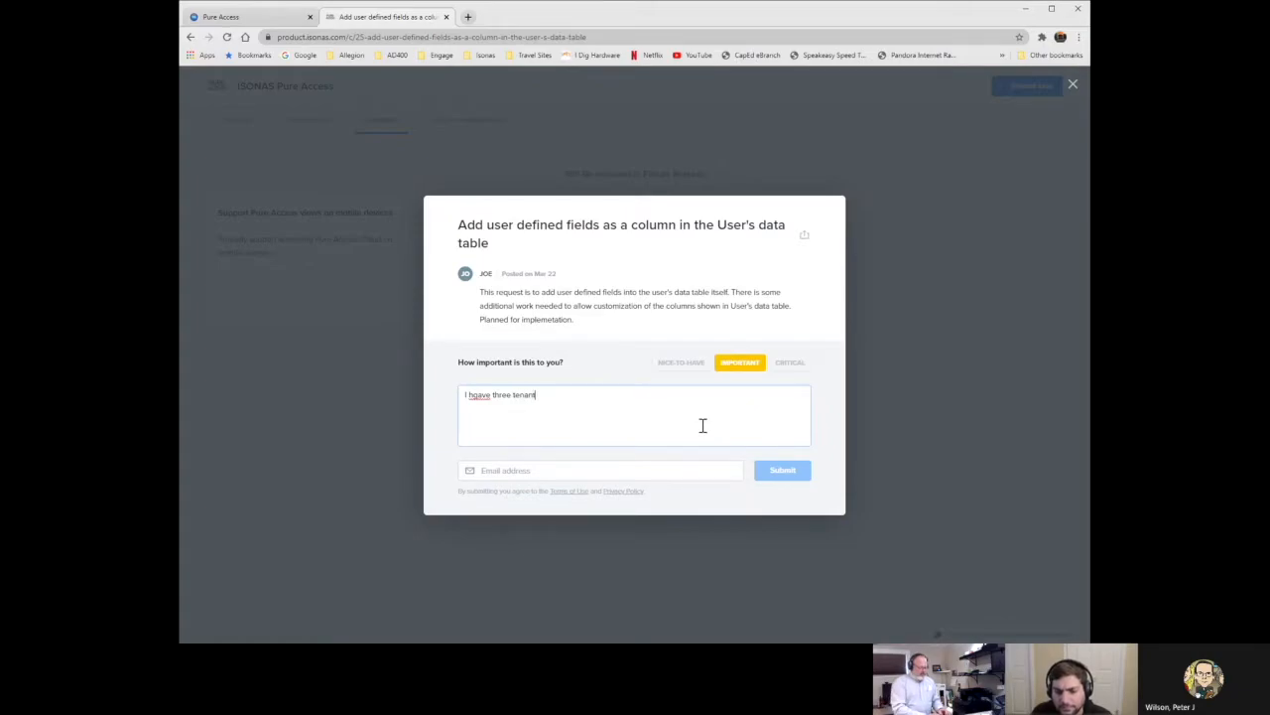
type("s that")
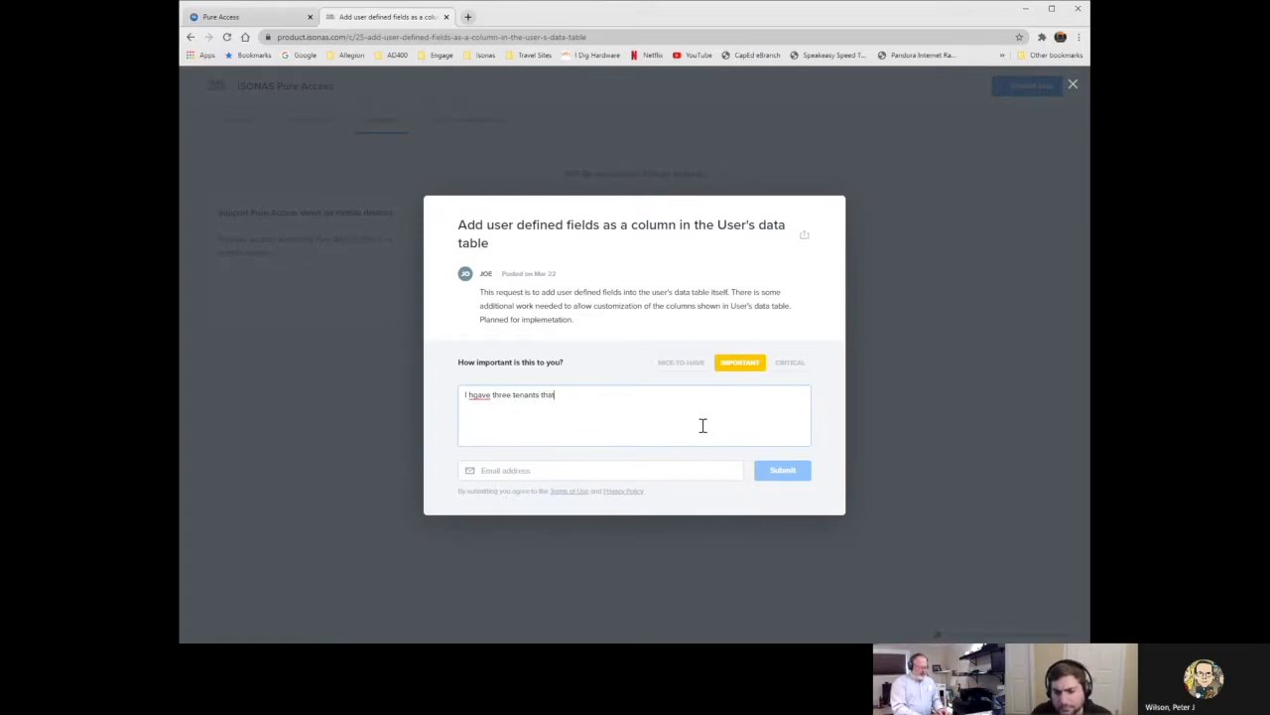
type(" rely")
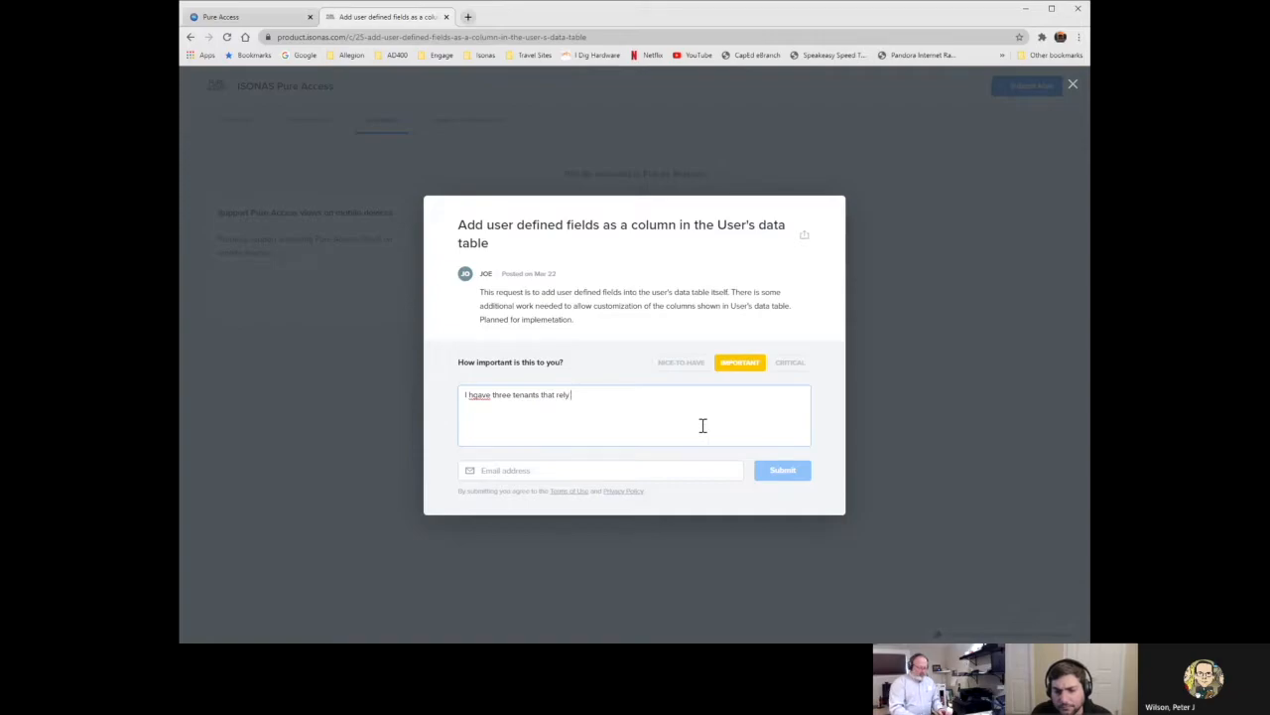
type(" on this data")
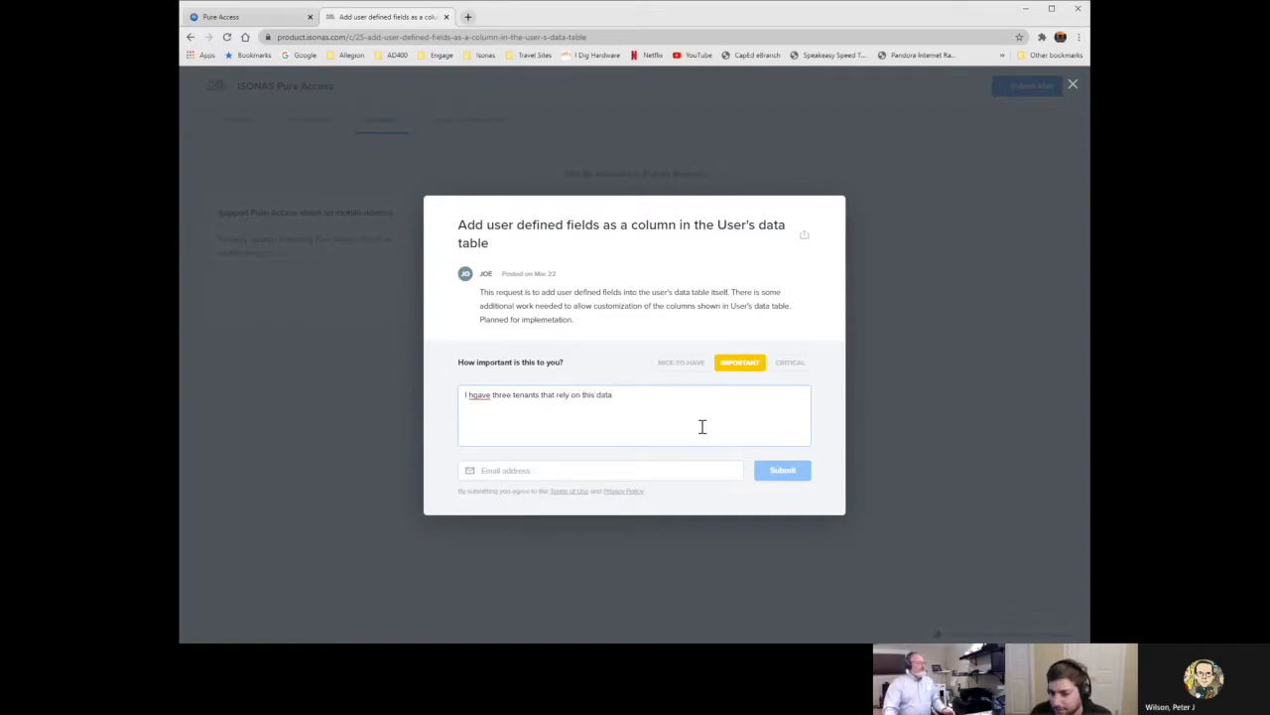
left_click(481, 397)
key("BackSpace")
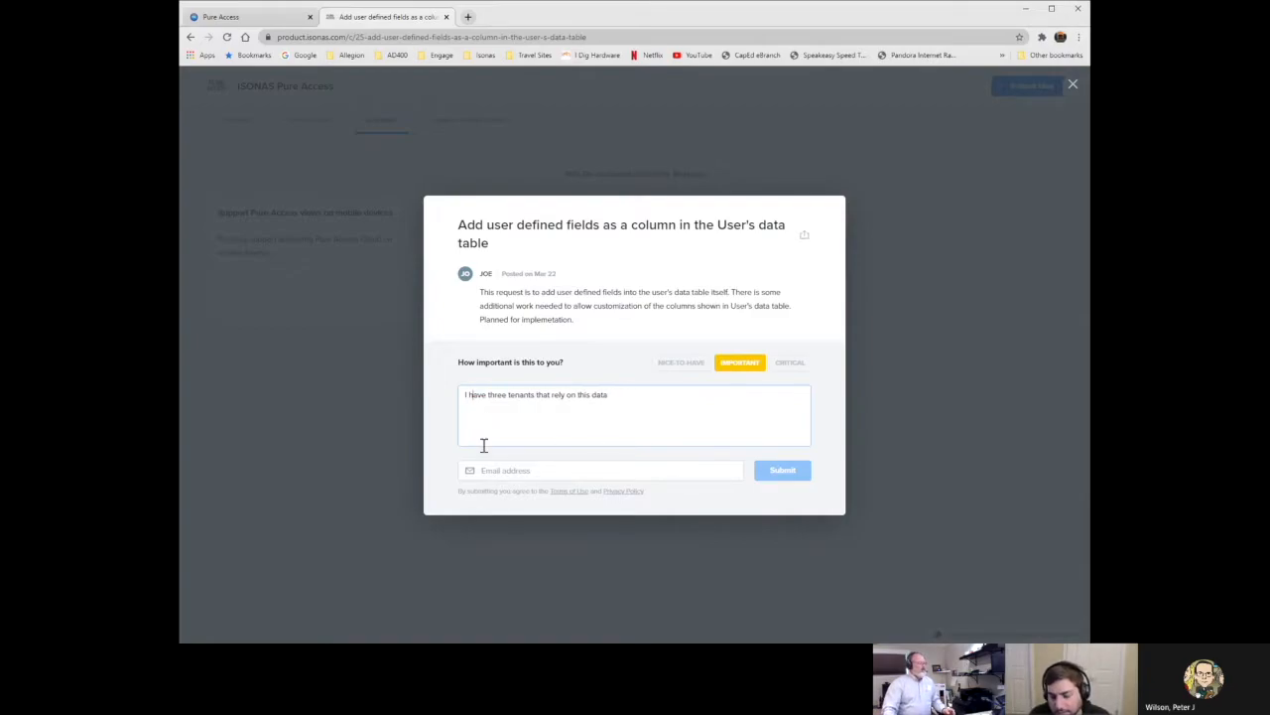
left_click(599, 471)
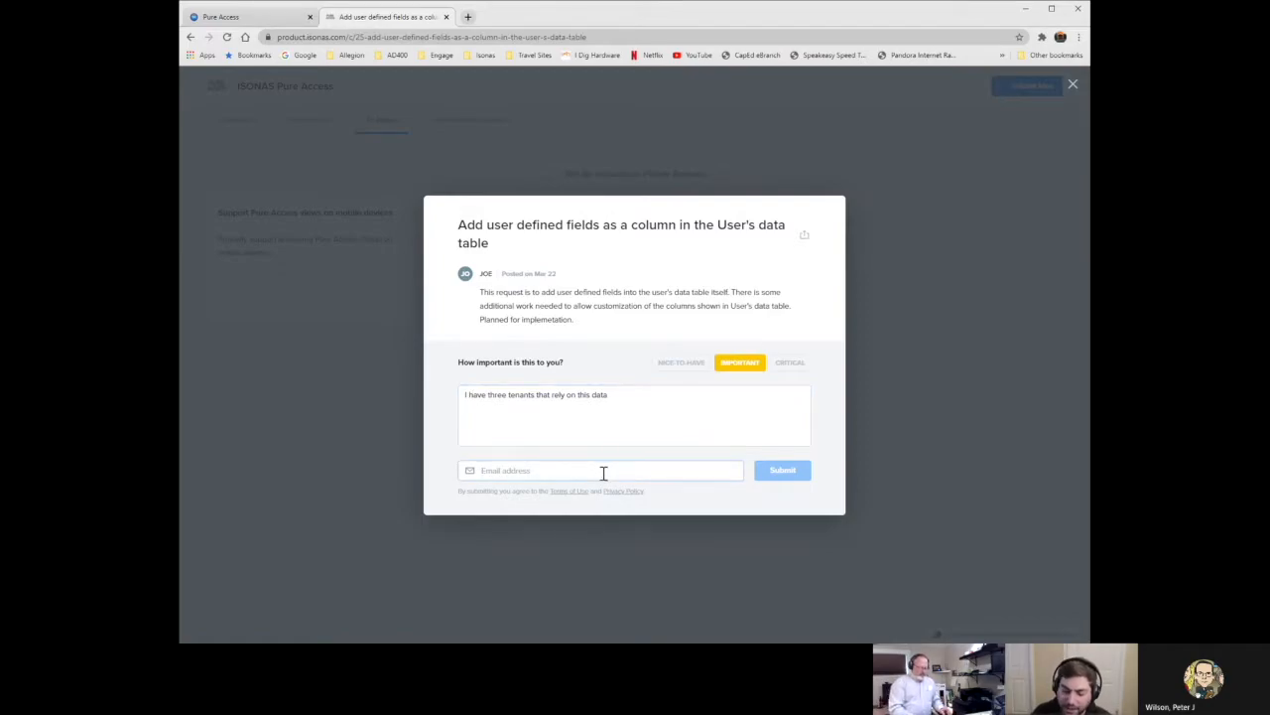
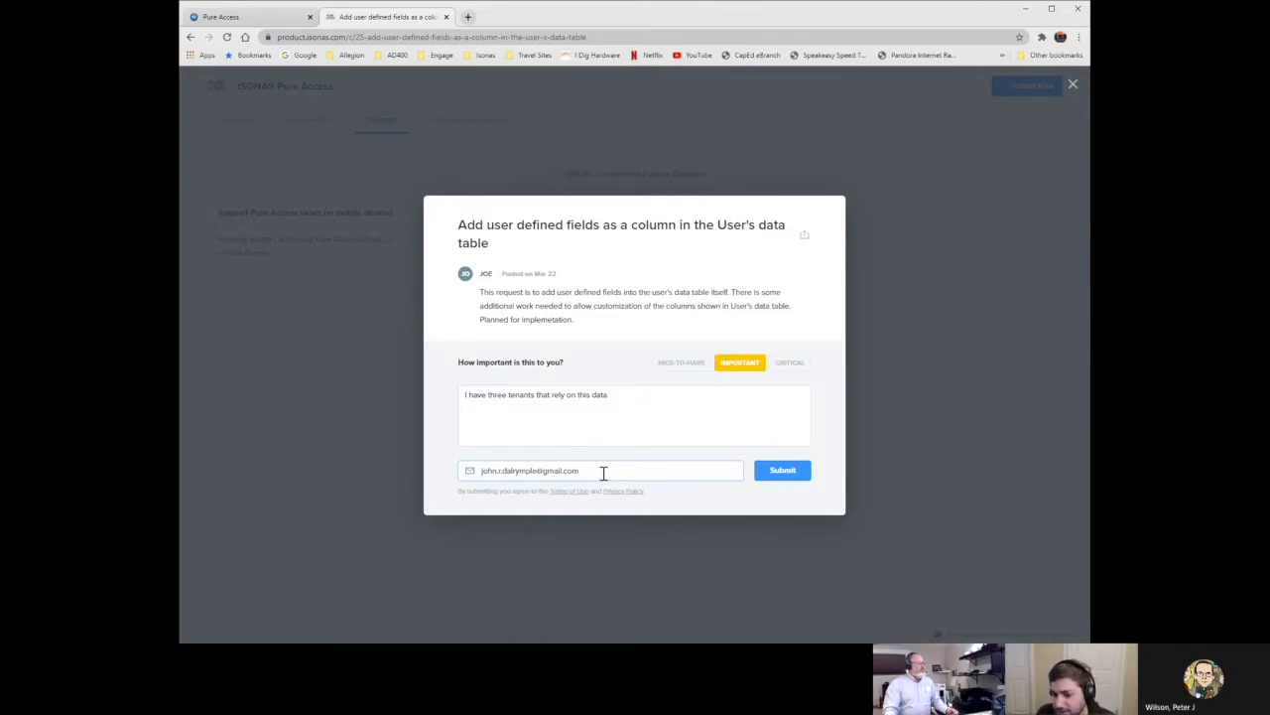
Submit the Important rating with comment and dismiss the 'Confirm your email' notice.
left_click(780, 478)
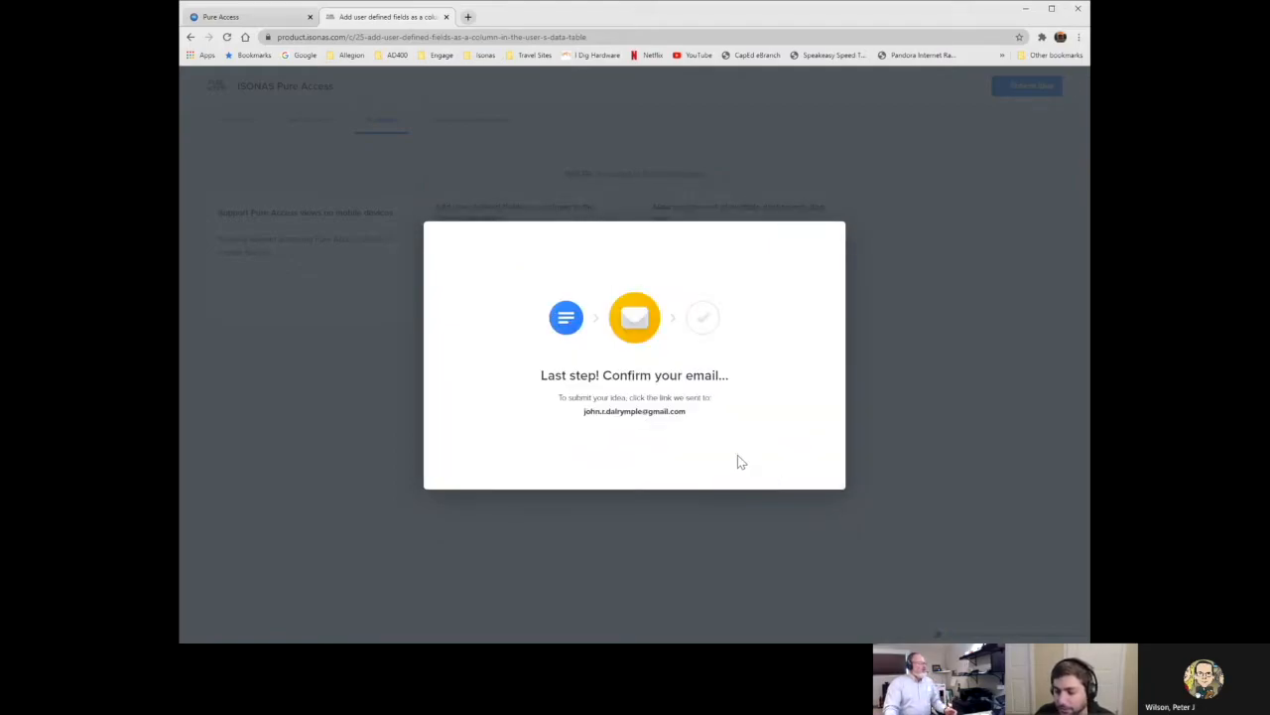
left_click(276, 105)
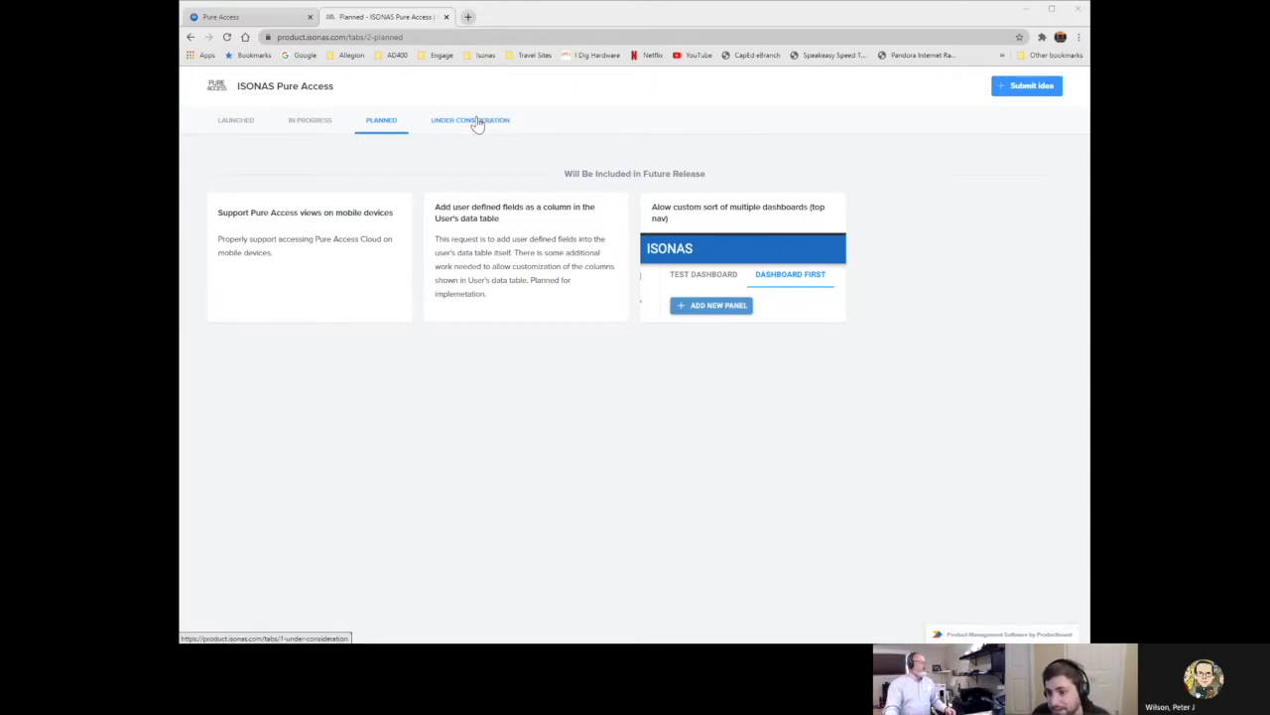
Bring up the empty 'Submit new idea' form from the portal's top-right button.
left_click(1030, 89)
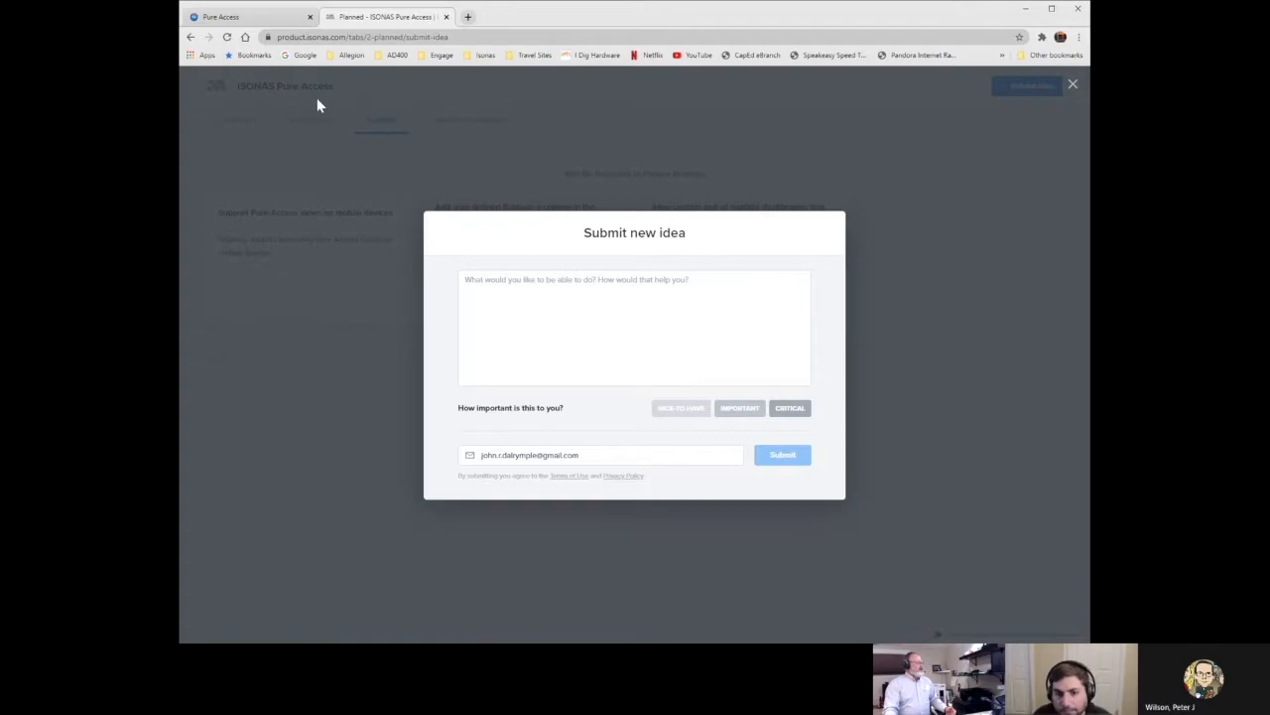
Log in to ISONAS Pure Access Cloud and show the Users list.
left_click(234, 17)
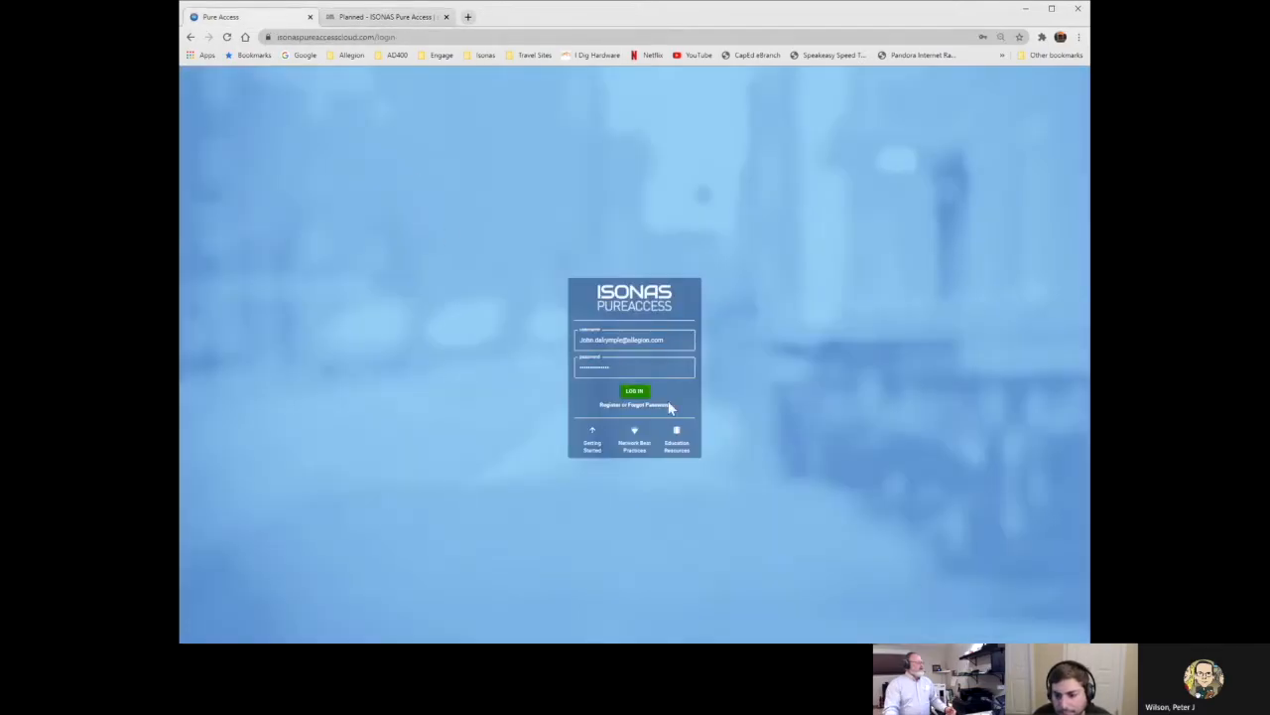
left_click(639, 392)
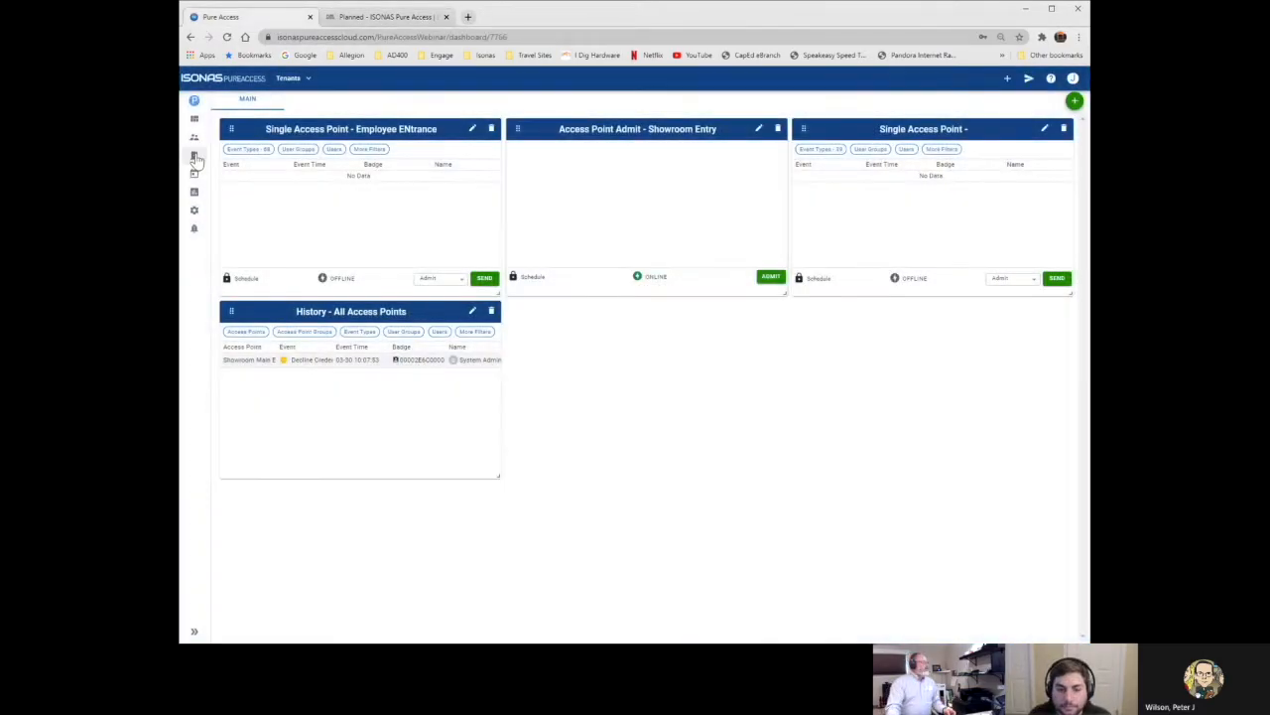
left_click(195, 140)
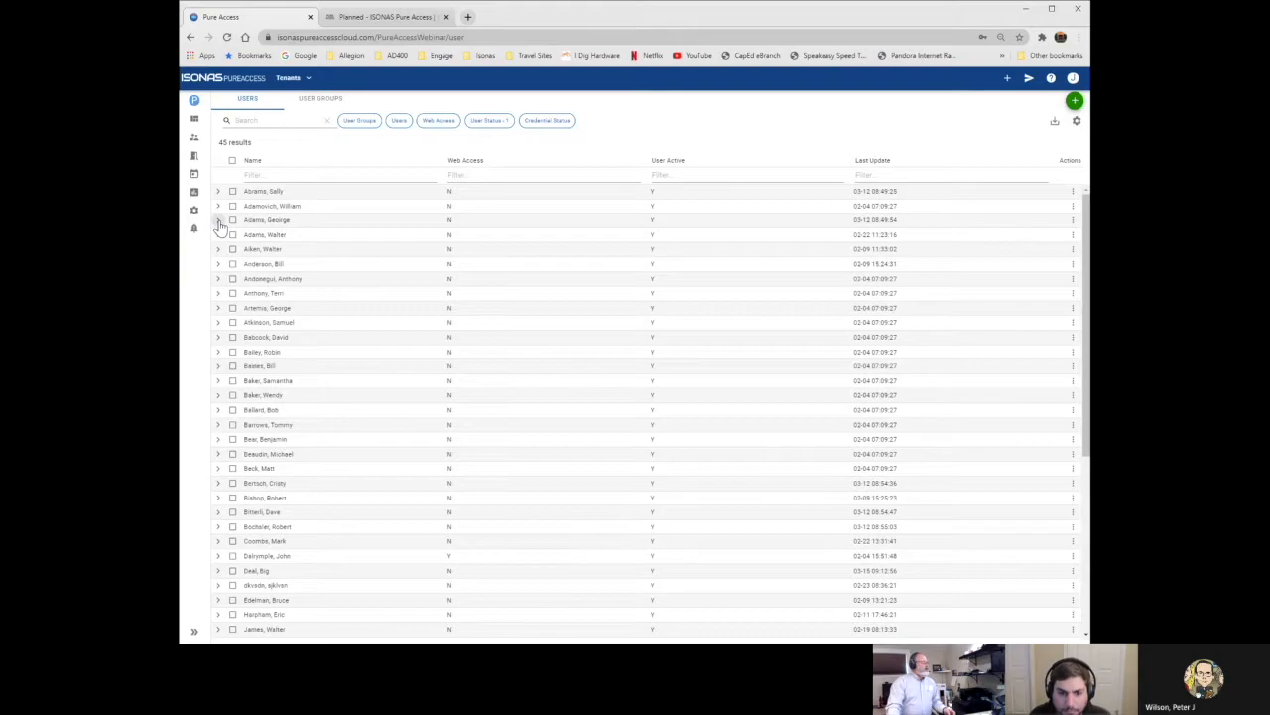
Expand the 1st and 2nd Shift users' detail rows and open Edit User for the 2nd Shift user.
left_click(219, 220)
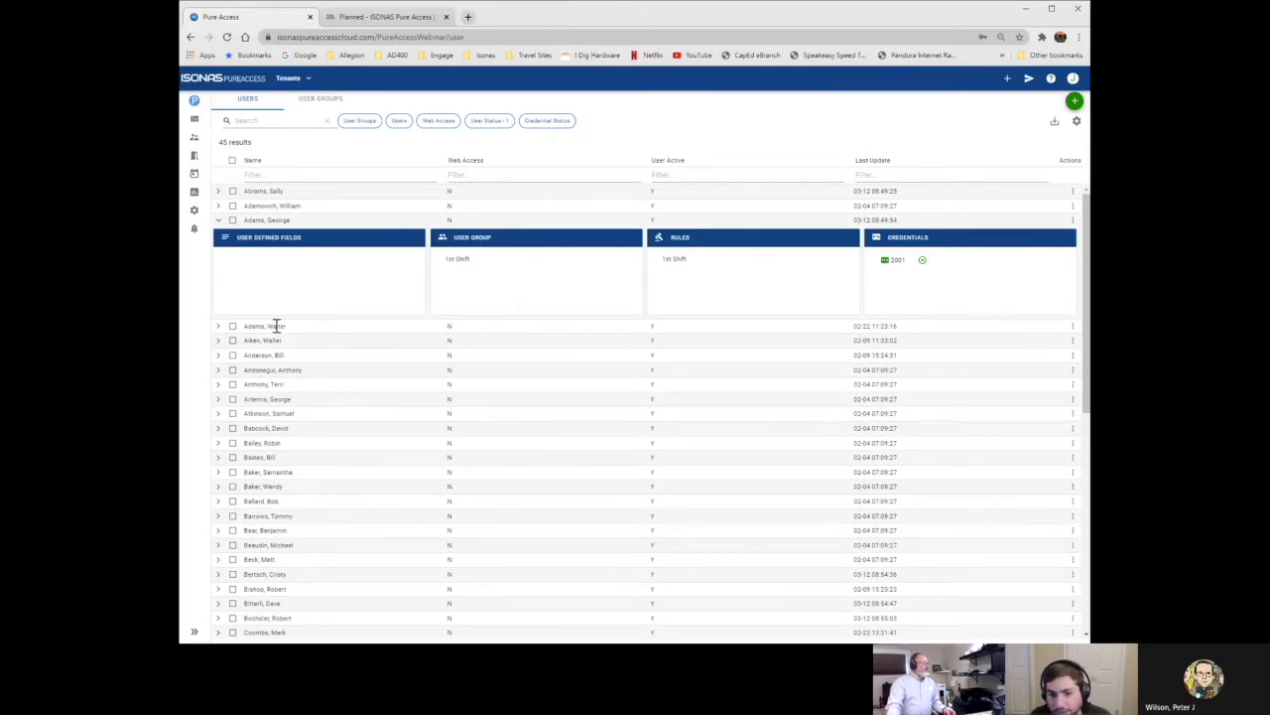
left_click(218, 327)
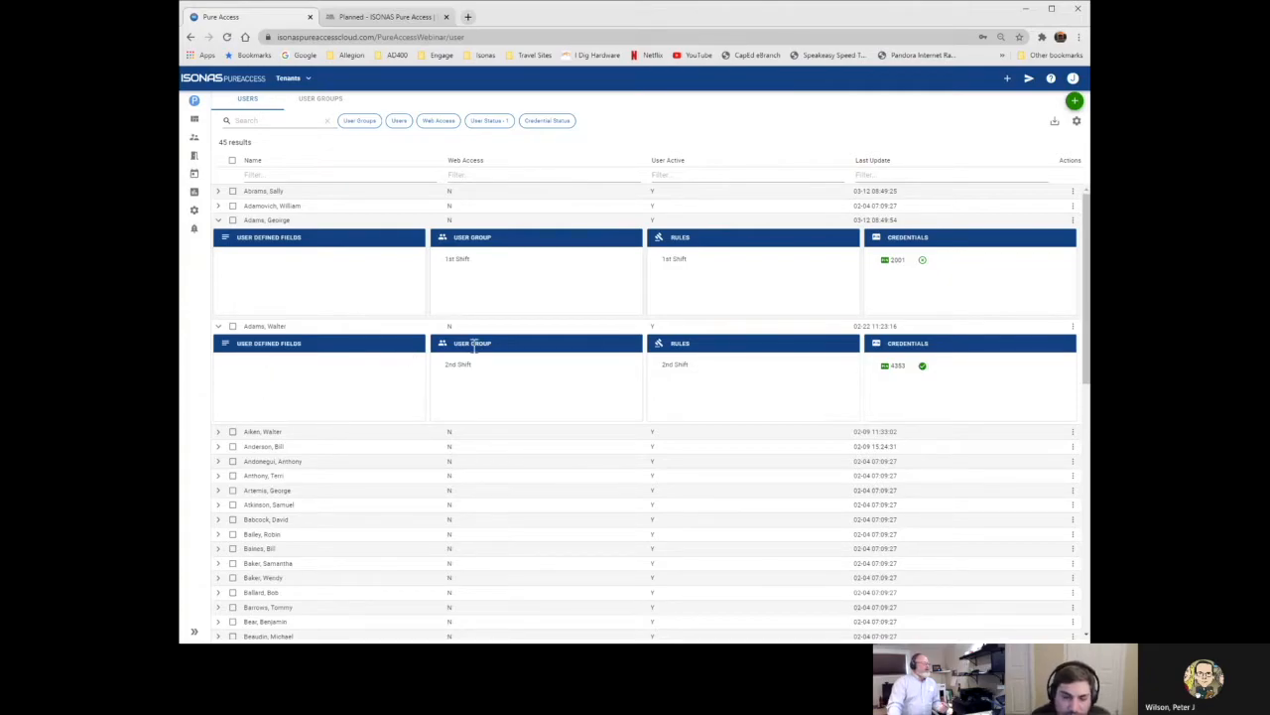
left_click(1073, 326)
left_click(1050, 342)
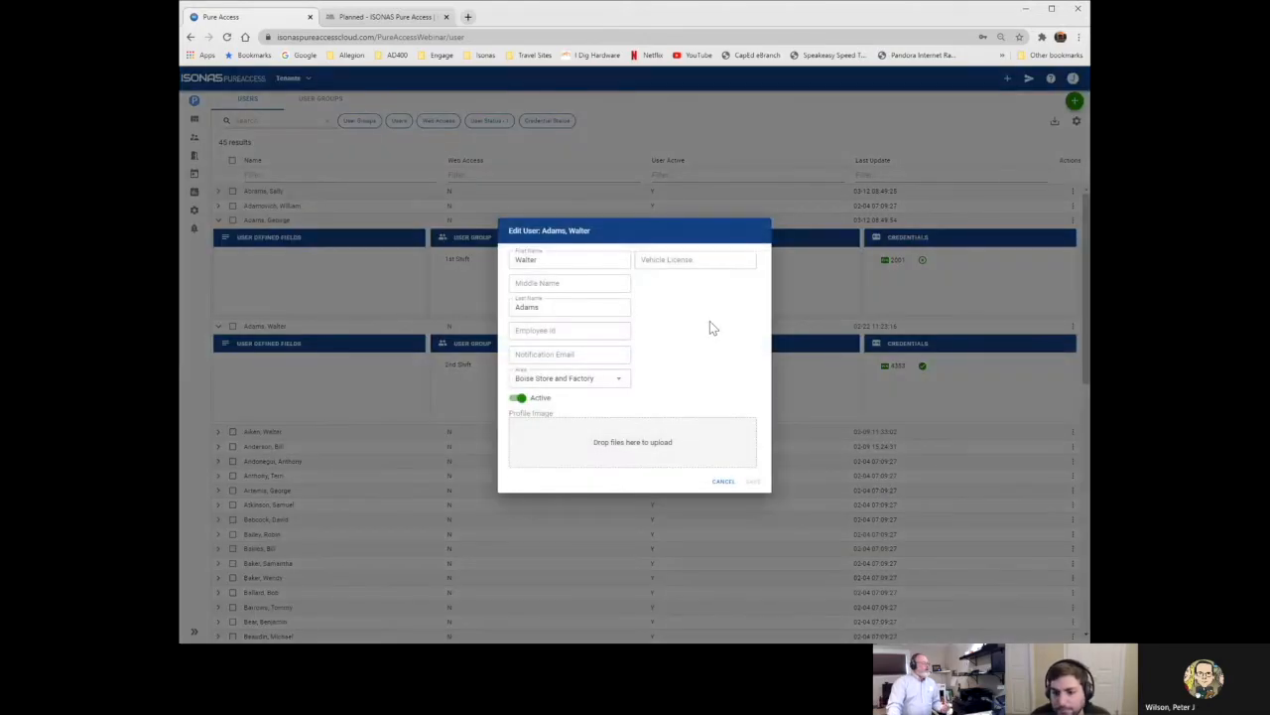
left_click(647, 260)
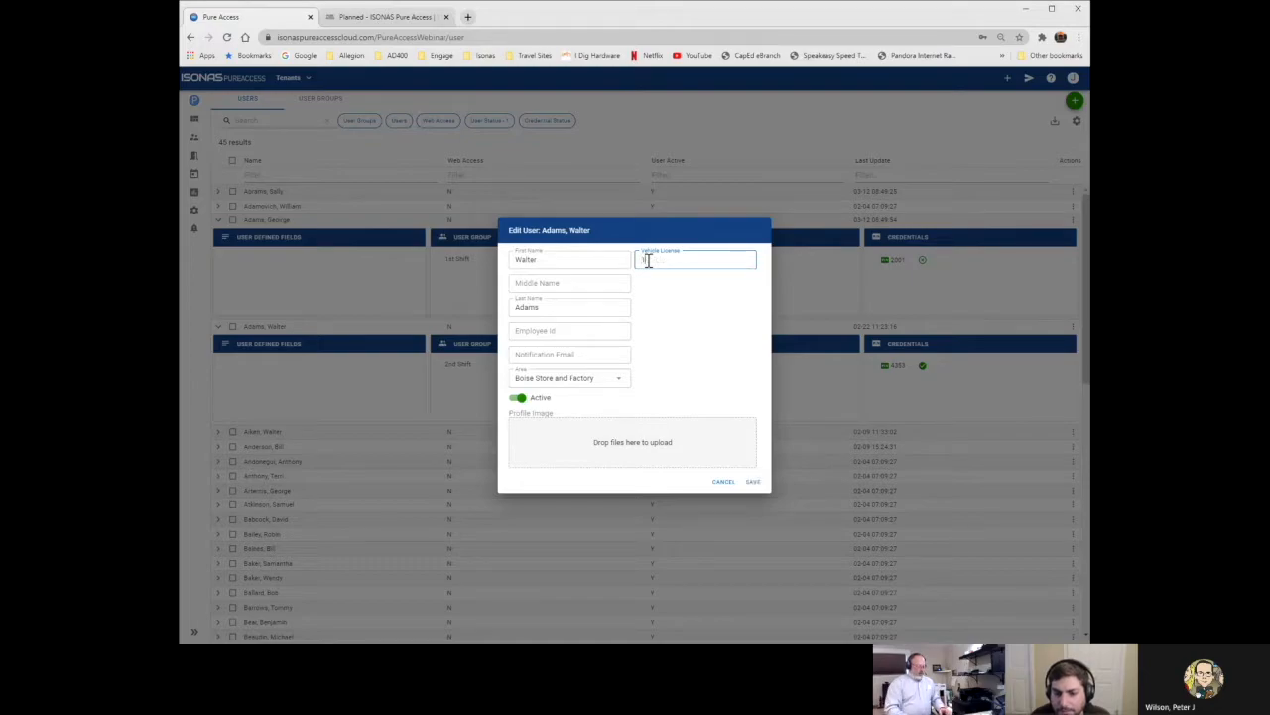
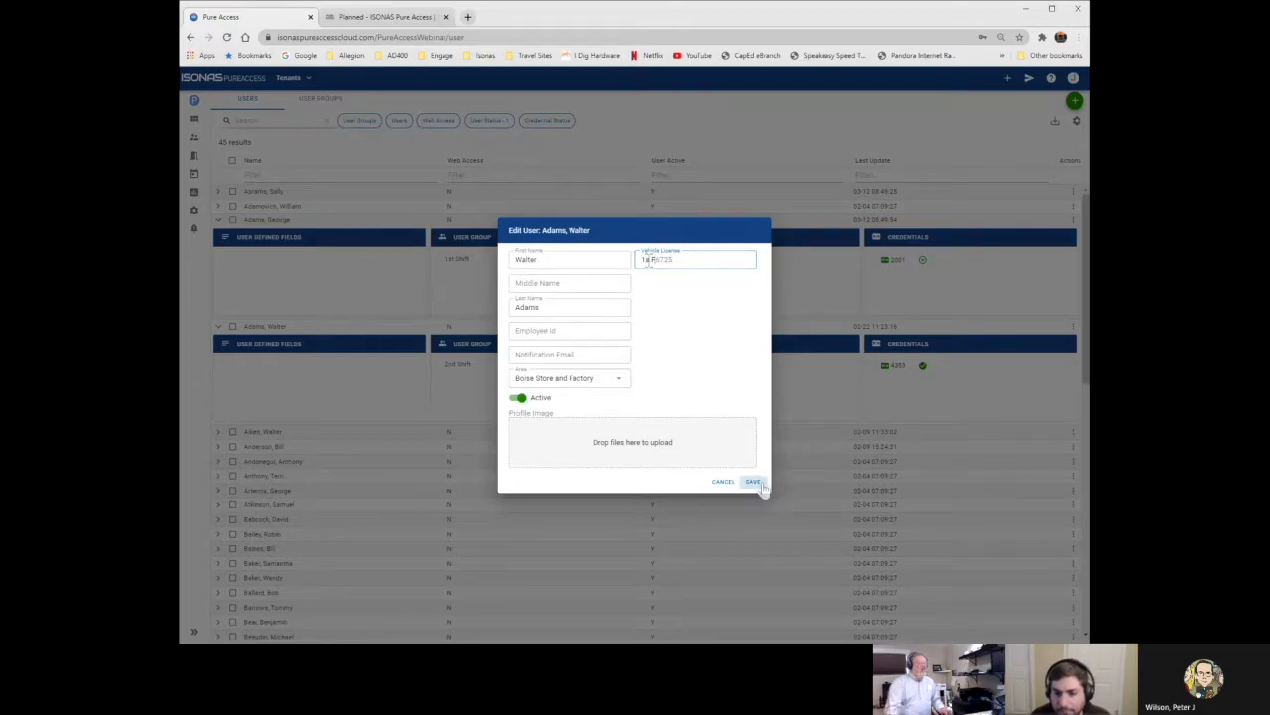
left_click(753, 481)
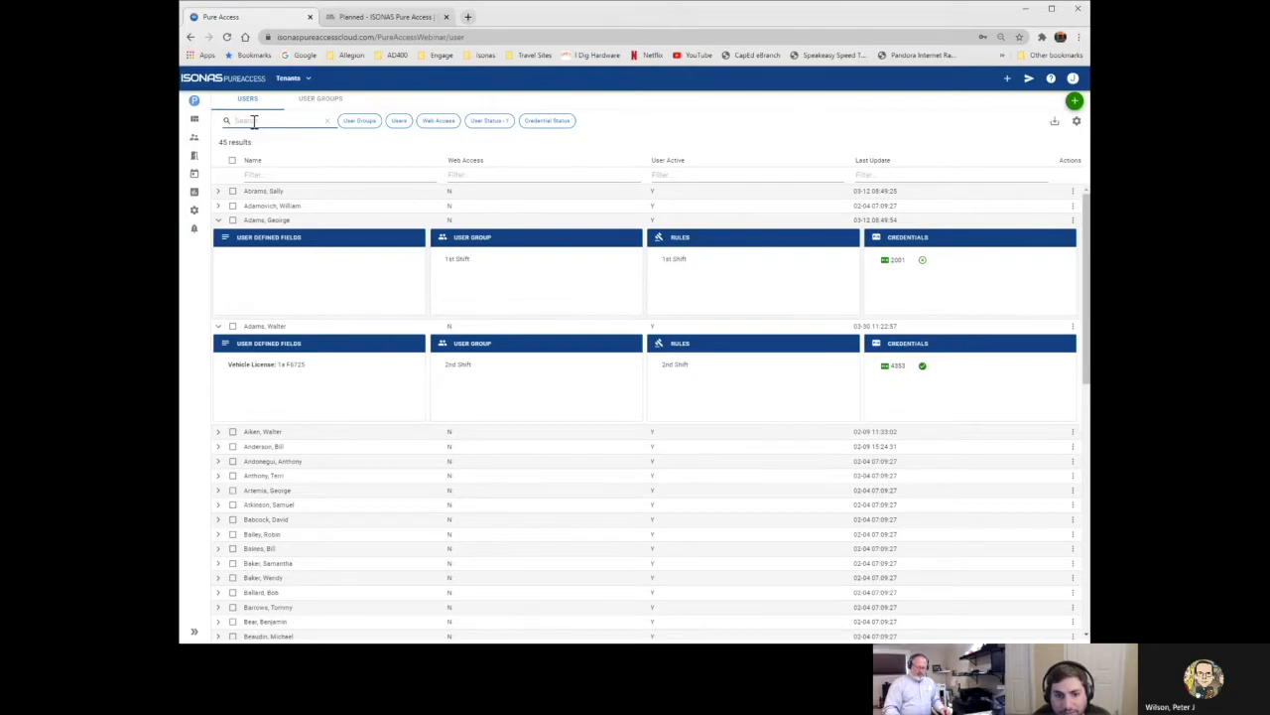
left_click(254, 121)
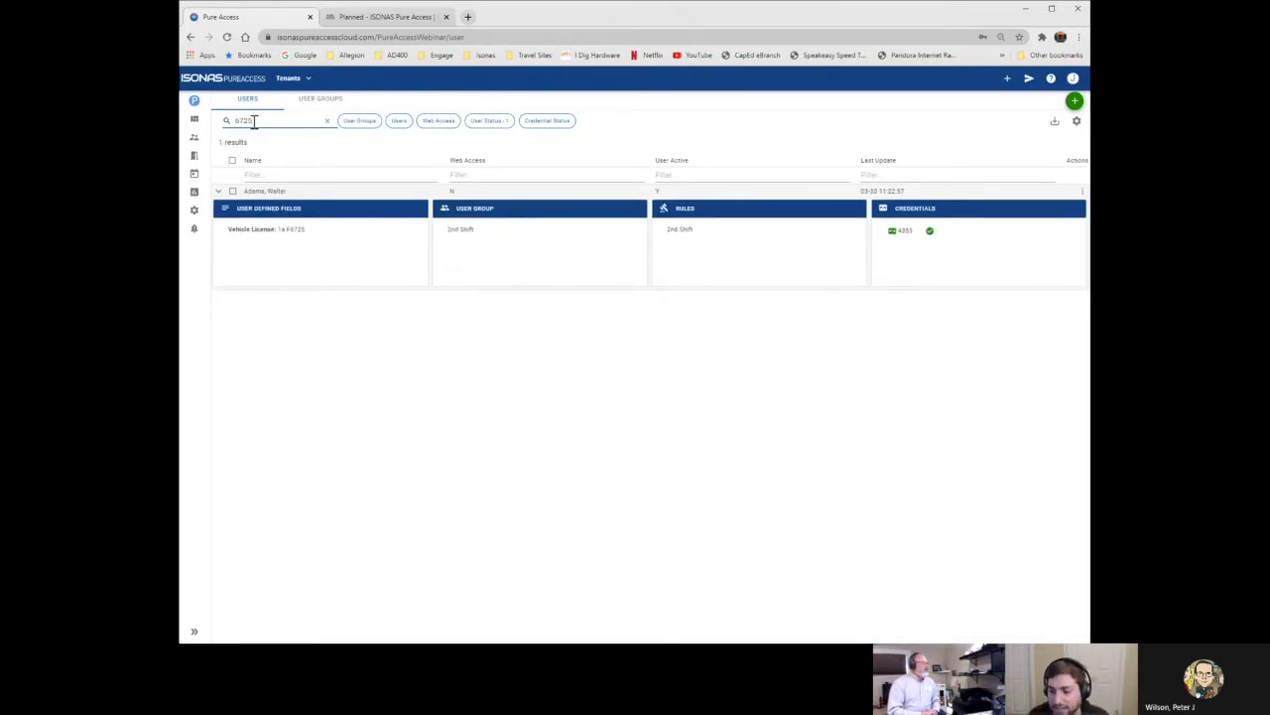
left_click(326, 120)
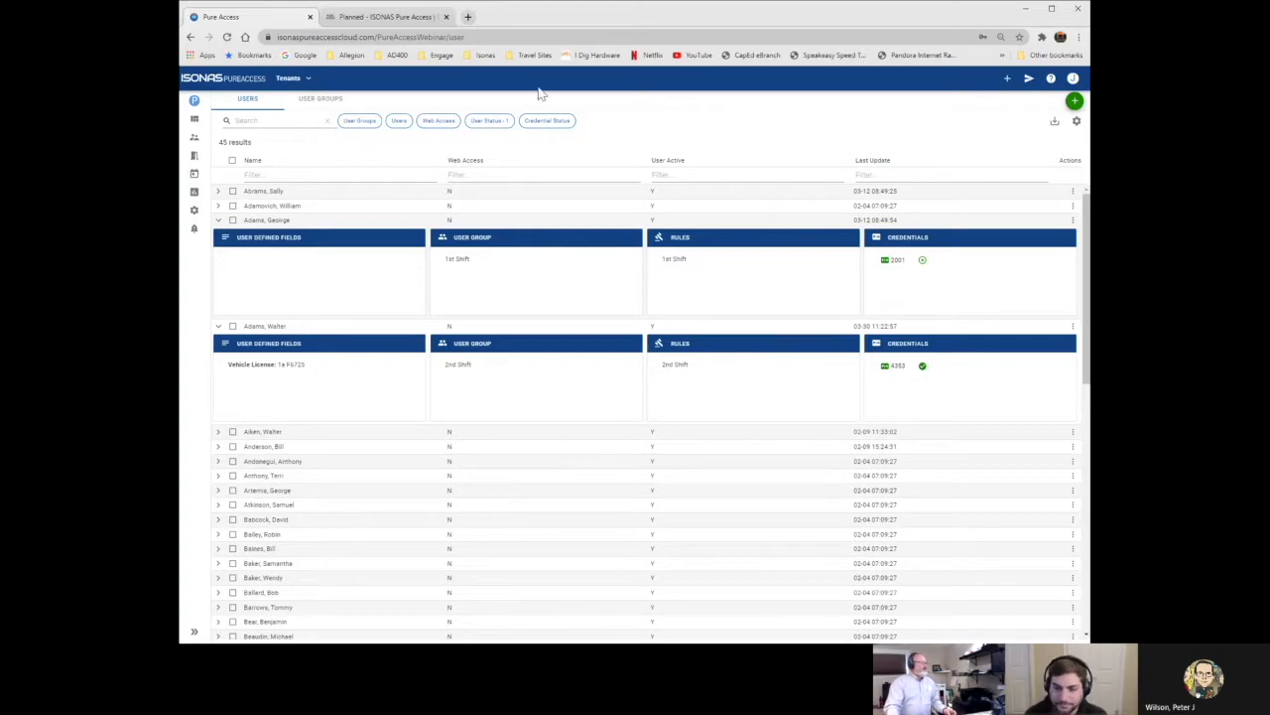
left_click(400, 20)
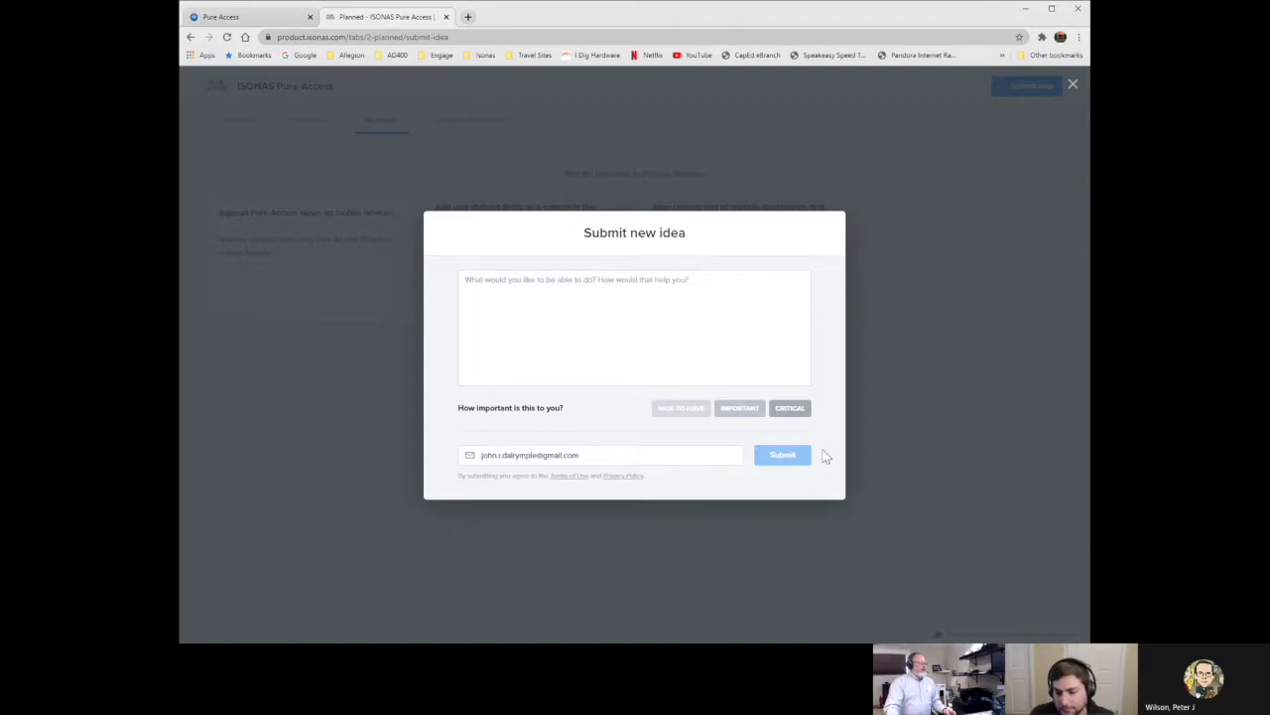
Dismiss the unsubmitted new-idea form and show the portal's Launched feature cards.
left_click(765, 526)
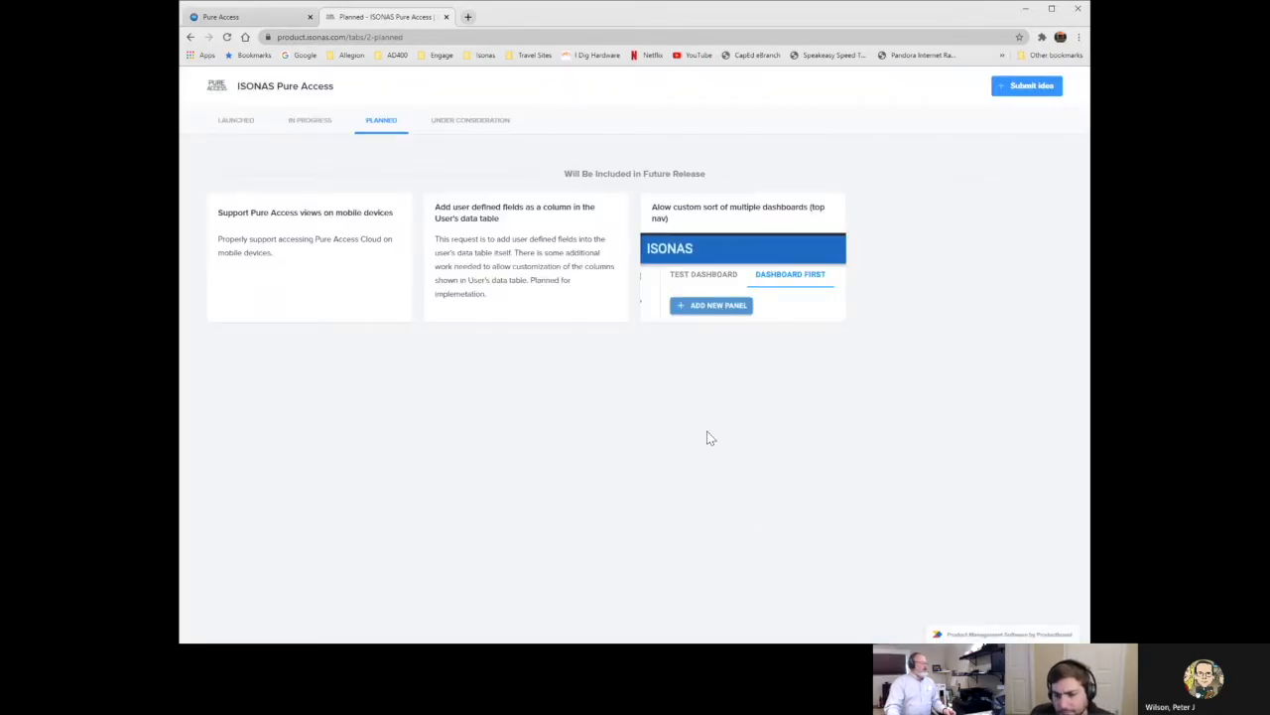
left_click(235, 120)
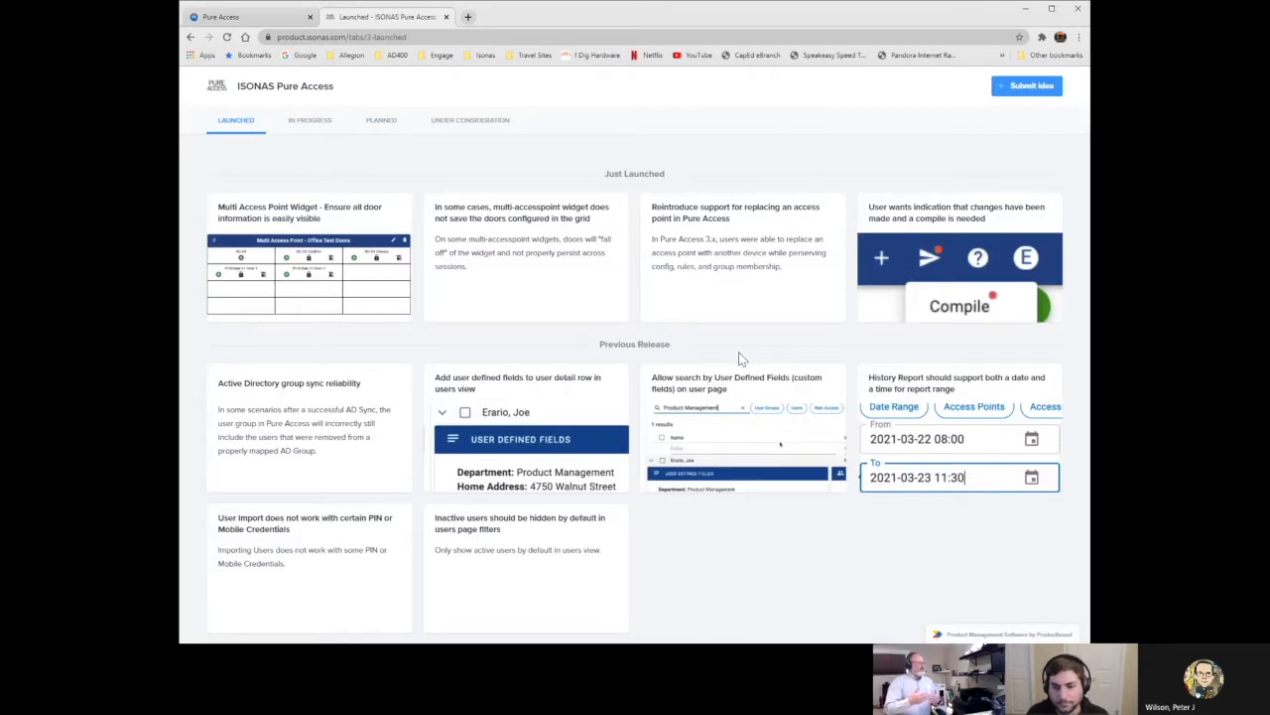